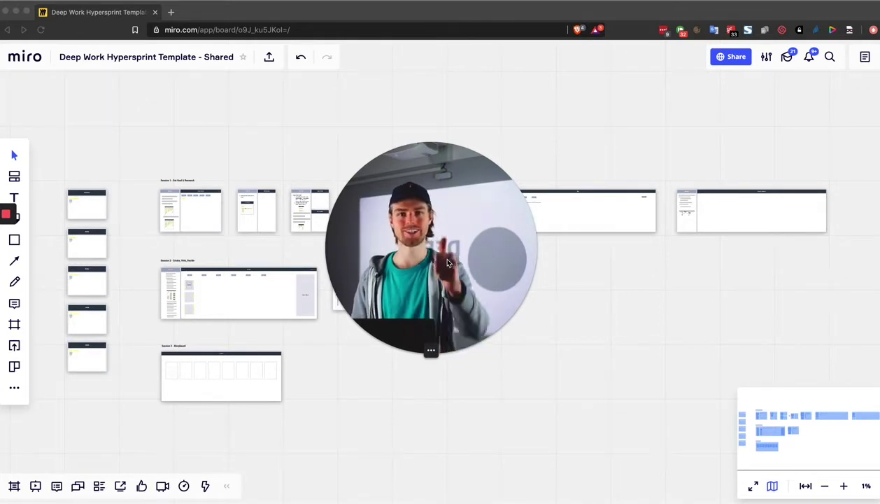
Locate the Session 1 - Set Goal & Research area and examine the Expert Interview frame with its category headers.
scroll(497, 231, "up", 3)
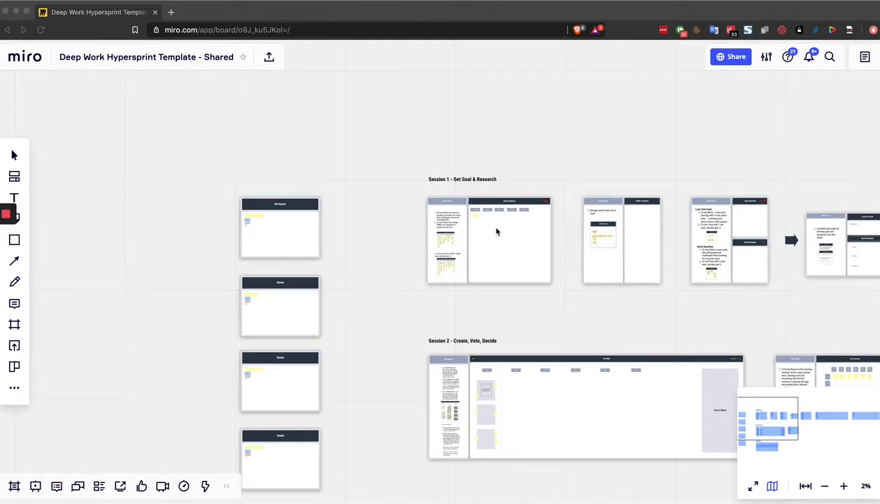
scroll(496, 232, "up", 5)
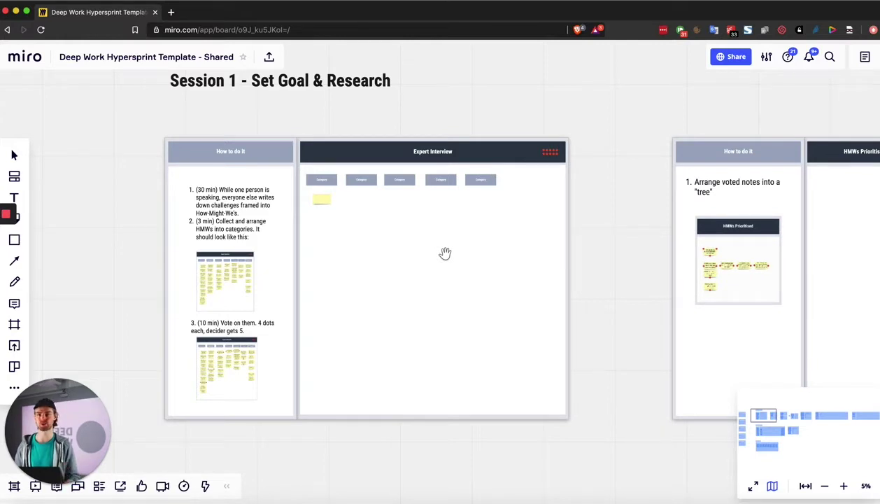
scroll(381, 236, "up", 1)
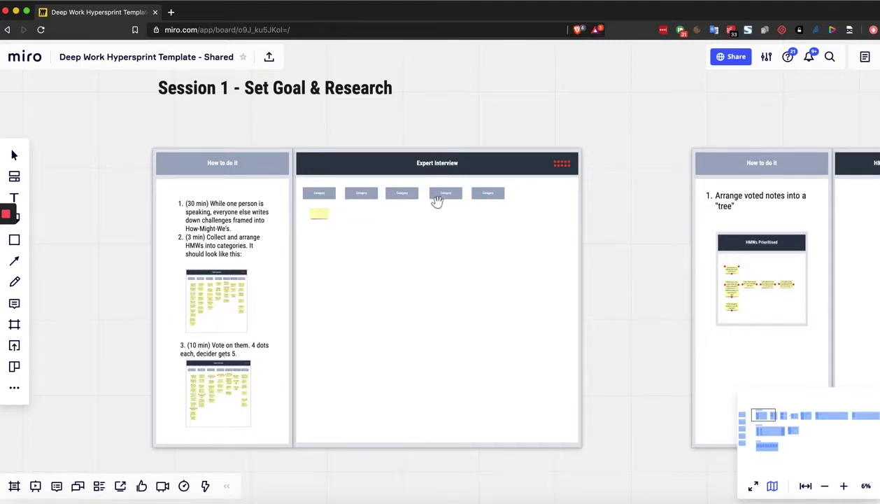
scroll(320, 193, "up", 5)
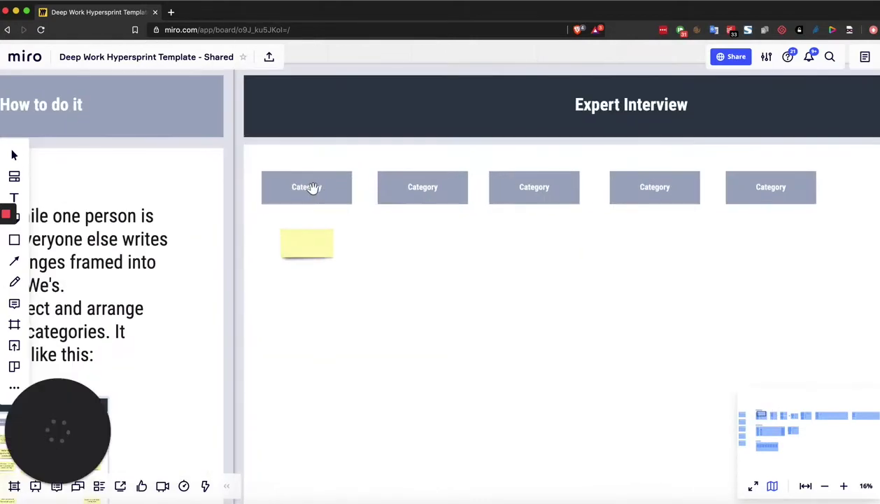
scroll(340, 289, "down", 5)
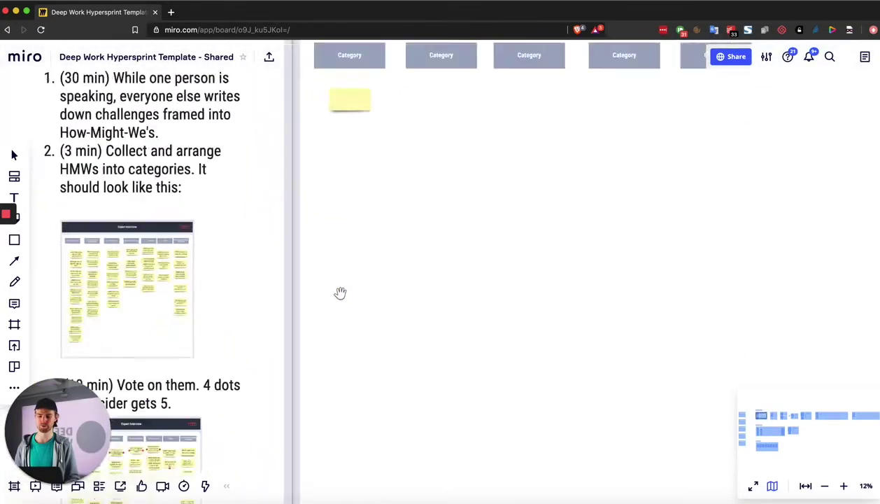
Examine the example under instruction 2 of the Expert Interview guide, showing How-Might-We notes arranged into categories.
scroll(155, 297, "up", 10)
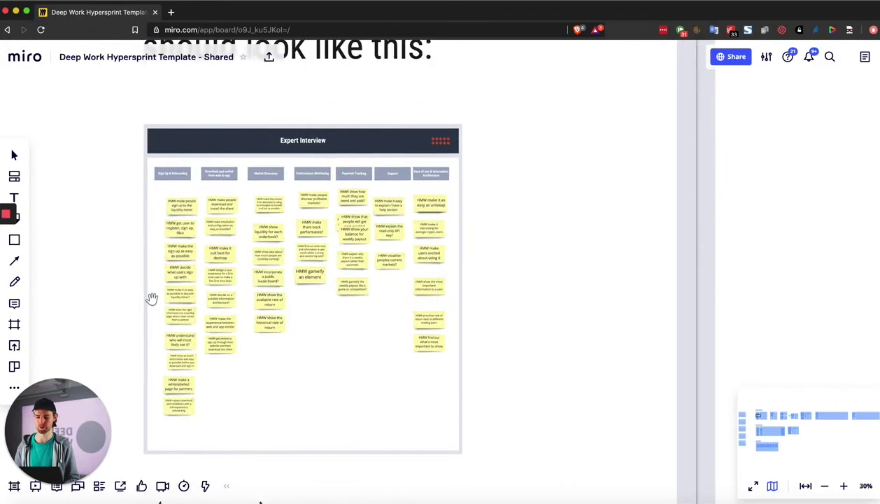
scroll(151, 299, "down", 3)
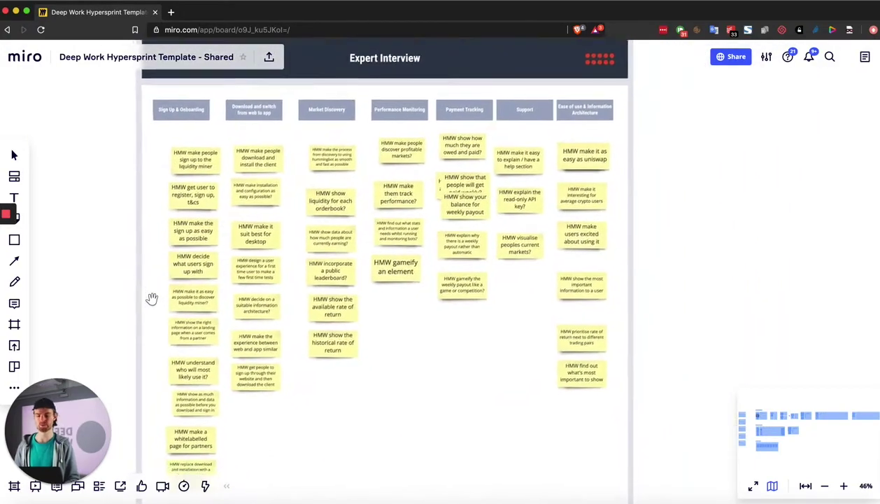
scroll(152, 299, "down", 1)
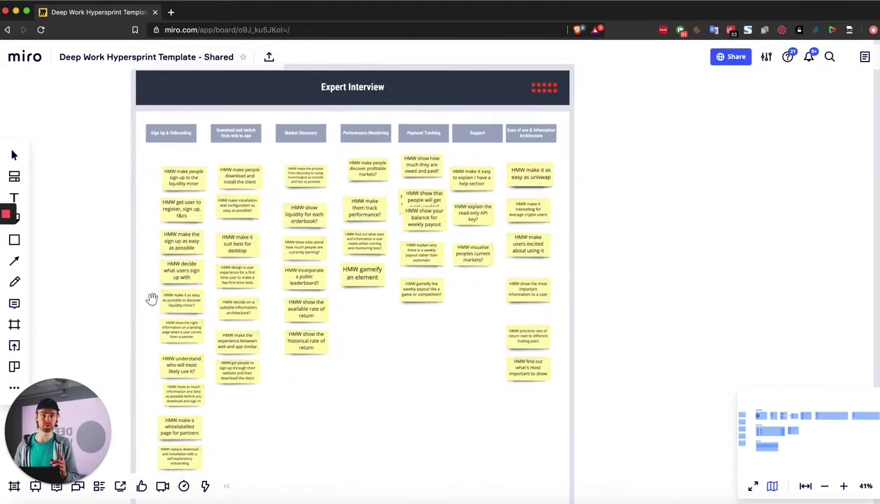
scroll(152, 299, "down", 5)
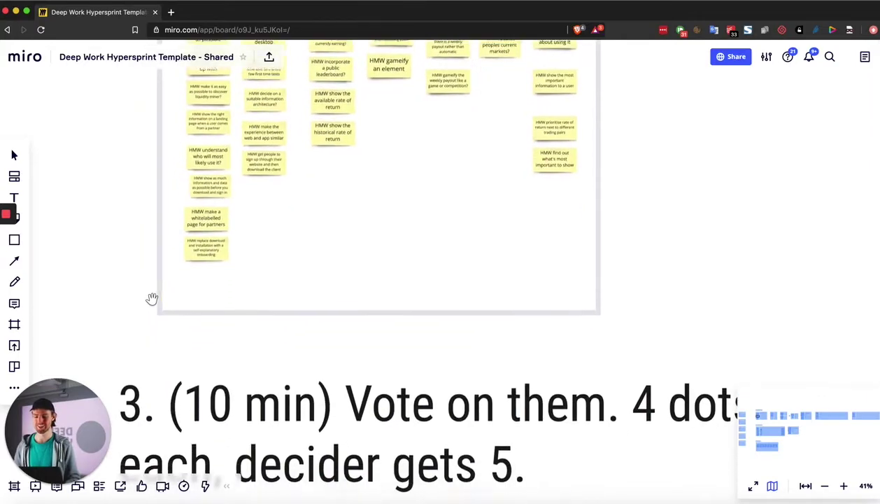
Examine the dot-voting instruction 3 of the Expert Interview guide and its example of voted notes.
scroll(151, 298, "down", 5)
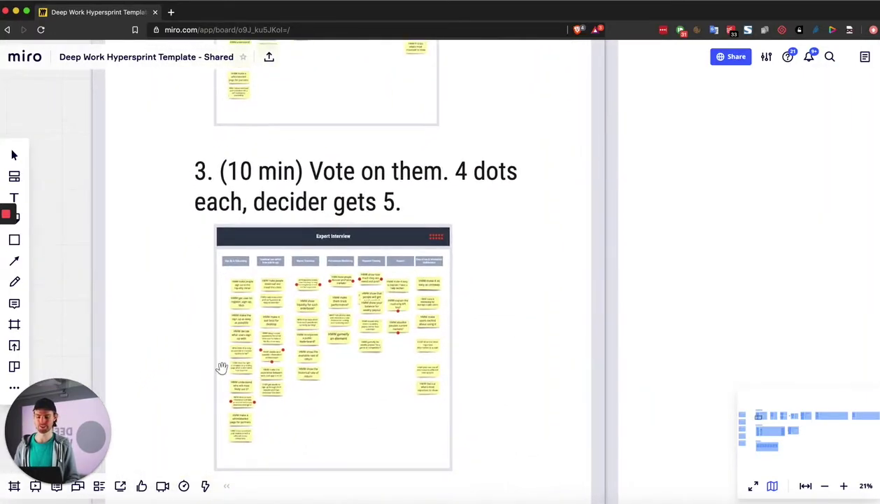
scroll(221, 368, "up", 3)
scroll(222, 367, "down", 2)
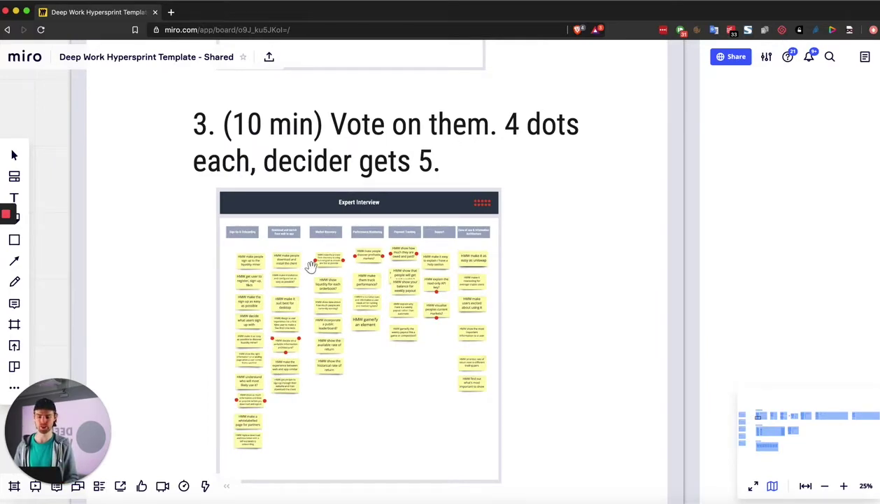
scroll(305, 265, "up", 4)
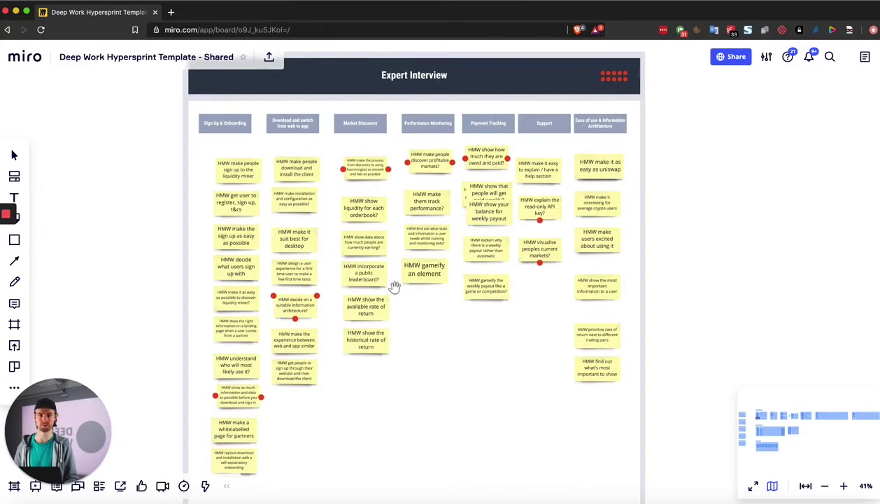
scroll(395, 287, "down", 8)
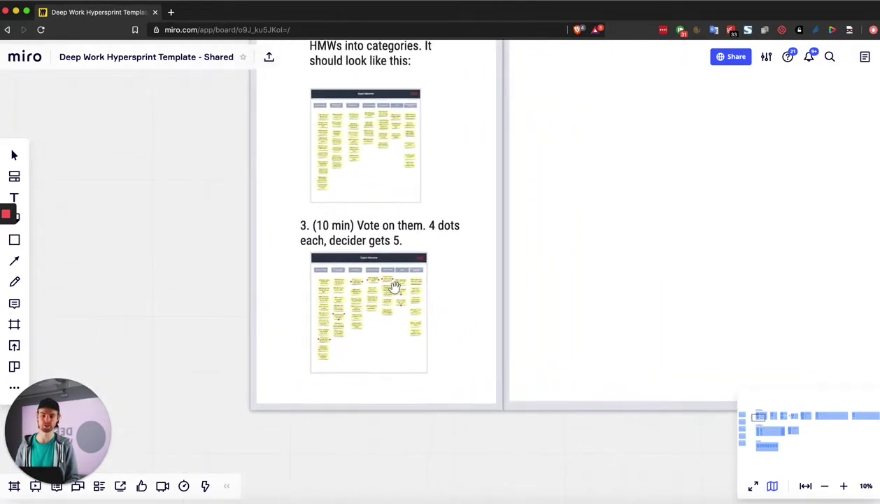
Review the HMWs Prioritised frame in Session 1 and its example of voted notes arranged into a tree.
scroll(395, 287, "down", 2)
scroll(396, 287, "down", 5)
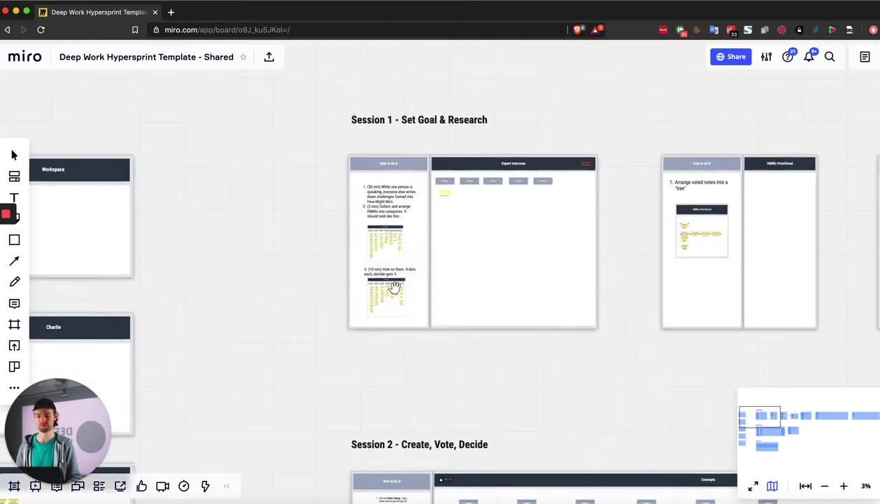
scroll(393, 289, "right", 5)
scroll(489, 258, "up", 6)
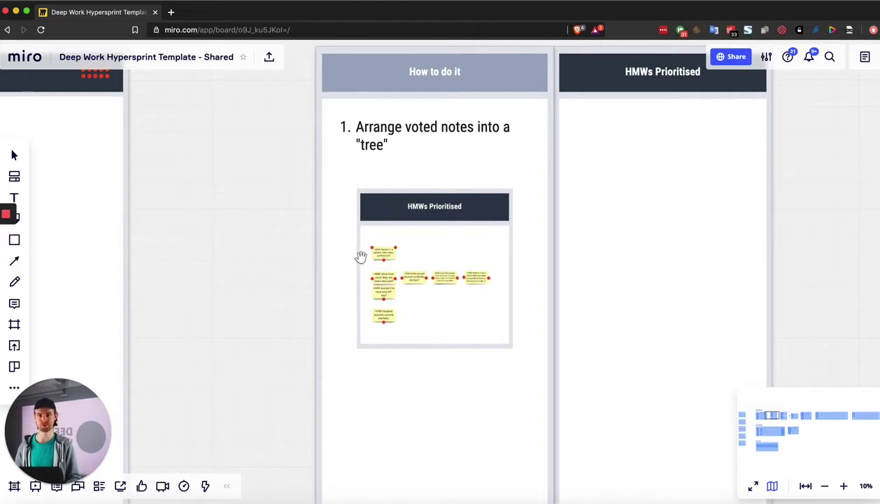
scroll(381, 250, "up", 5)
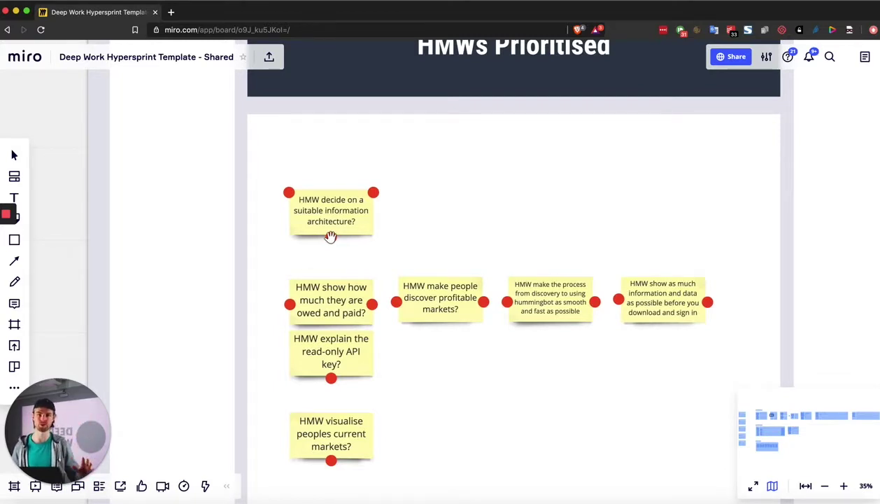
scroll(339, 334, "down", 4)
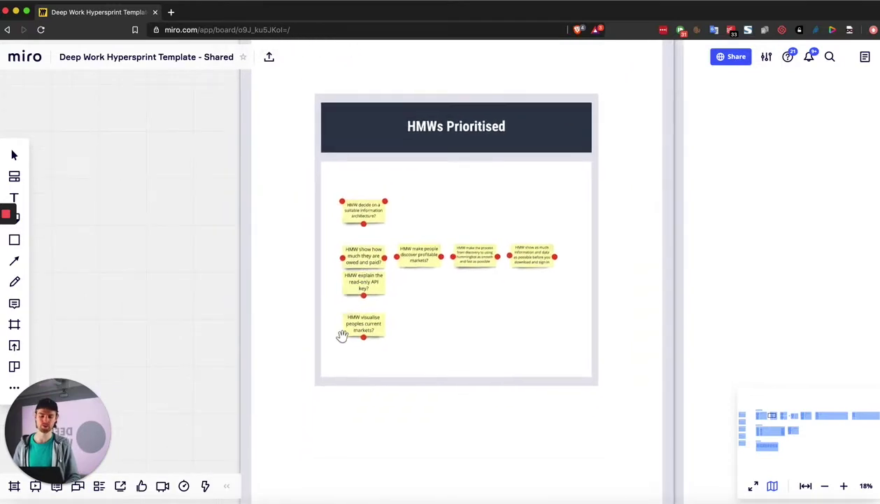
scroll(346, 329, "down", 4)
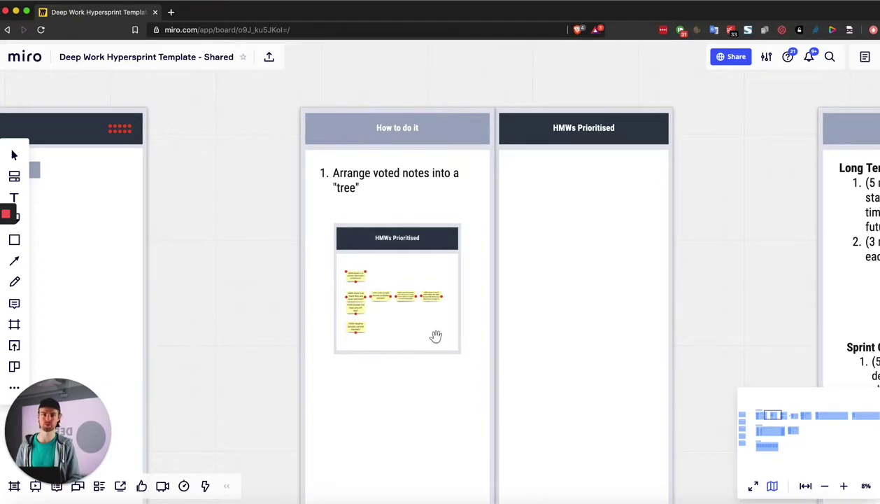
Review the Long Term Goal and Sprint Questions instructions, plus the sheet for combining the winning goal and questions.
scroll(435, 337, "down", 3)
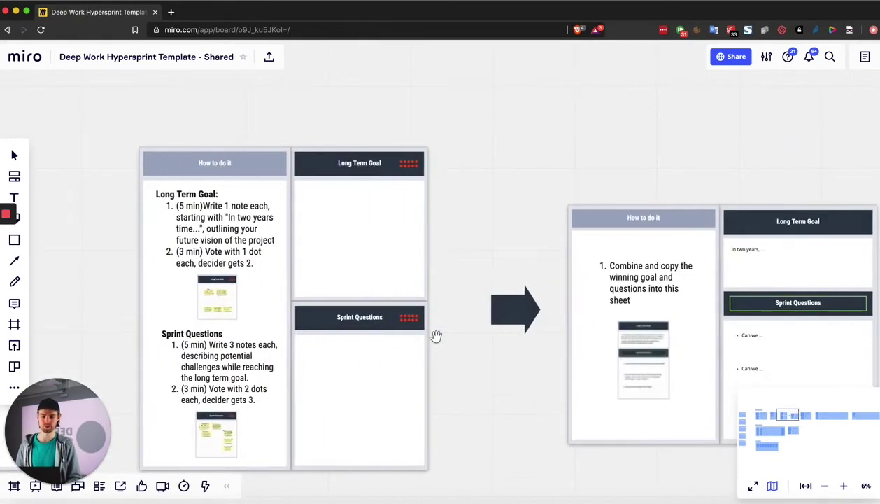
scroll(435, 336, "left", 5)
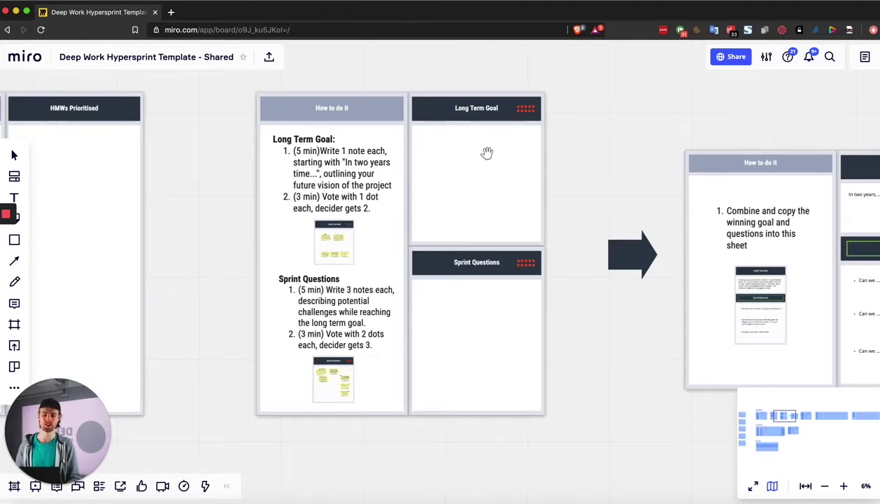
scroll(487, 152, "right", 5)
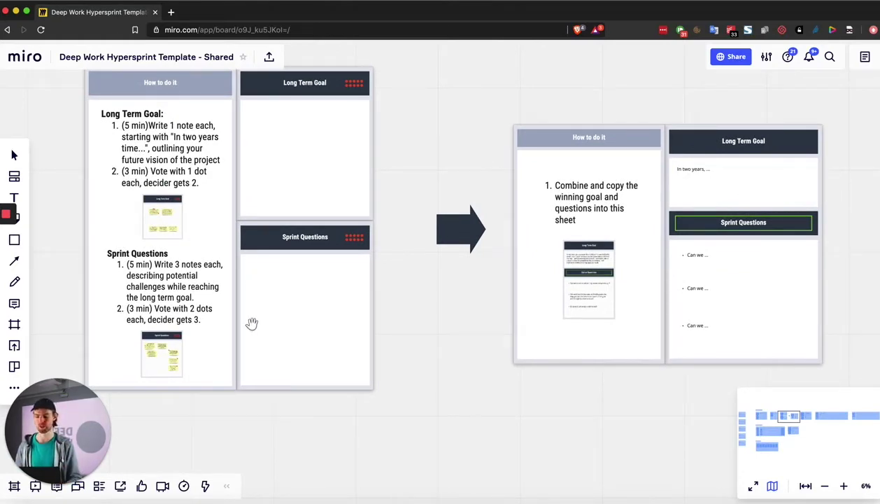
scroll(252, 323, "left", 3)
scroll(251, 323, "down", 2)
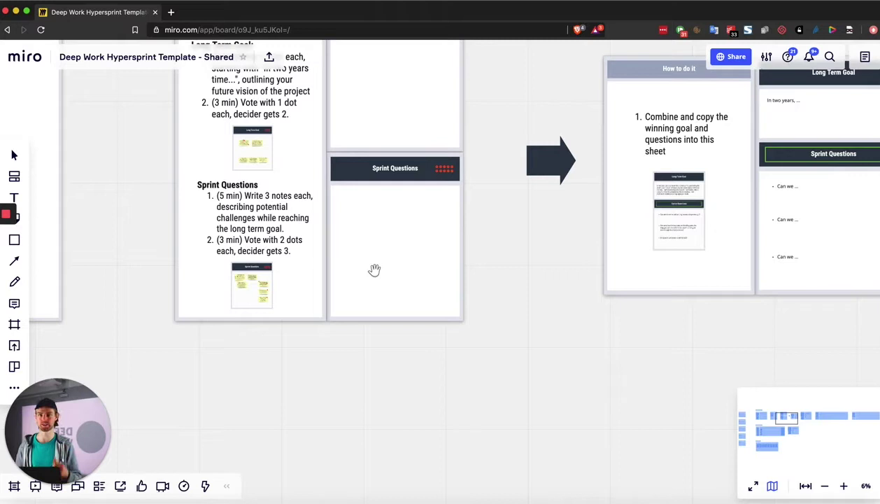
scroll(375, 269, "right", 3)
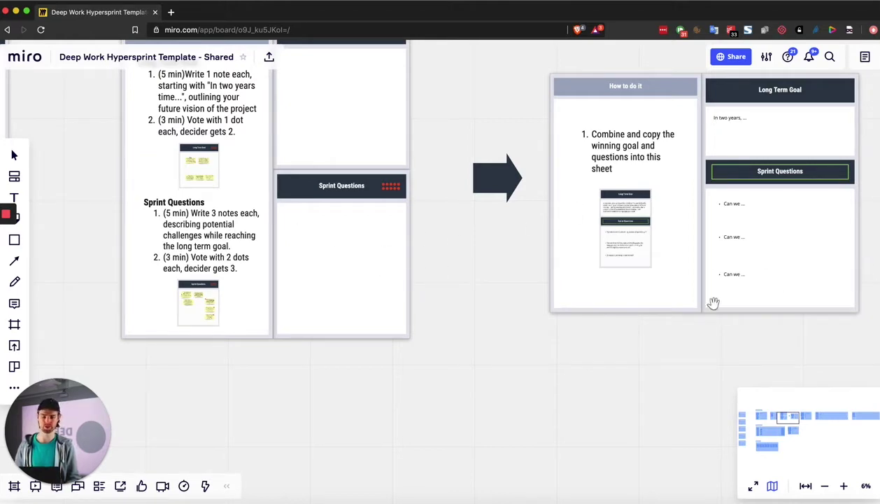
Review the User Journey frame's instructions and inspect the votes on rows and individual notes in its example.
scroll(713, 302, "right", 15)
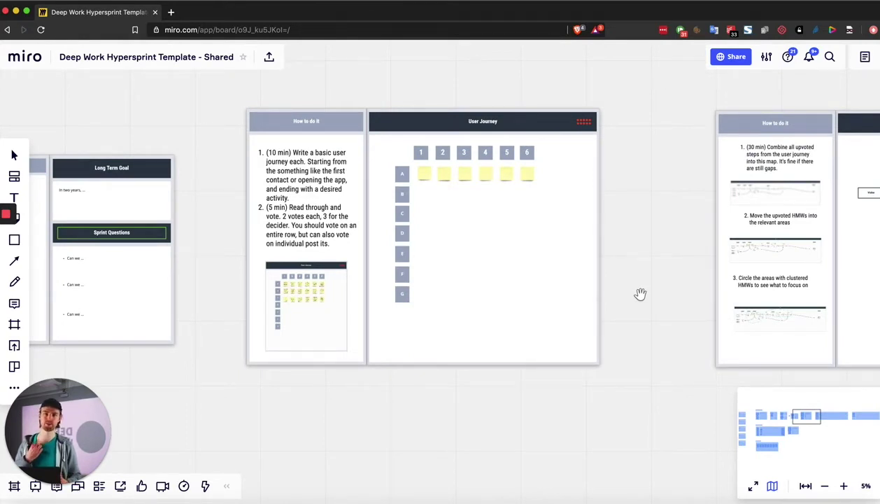
scroll(398, 177, "up", 5)
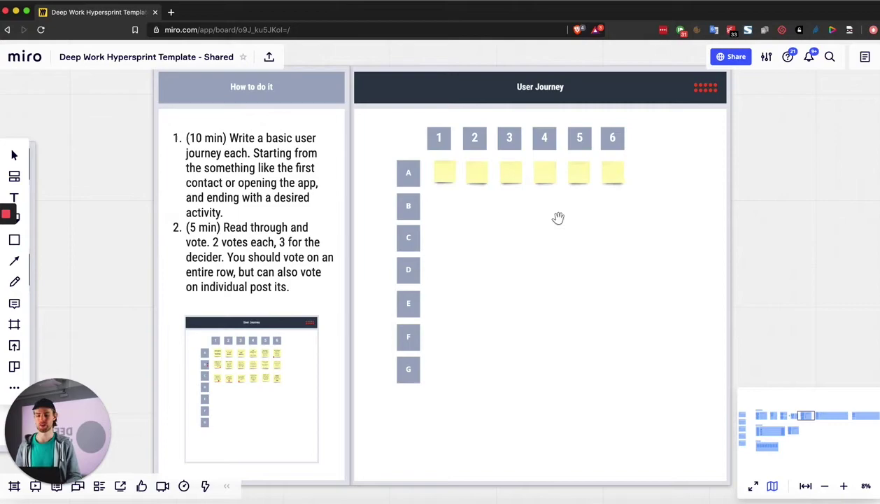
scroll(453, 342, "down", 2)
scroll(276, 239, "up", 5)
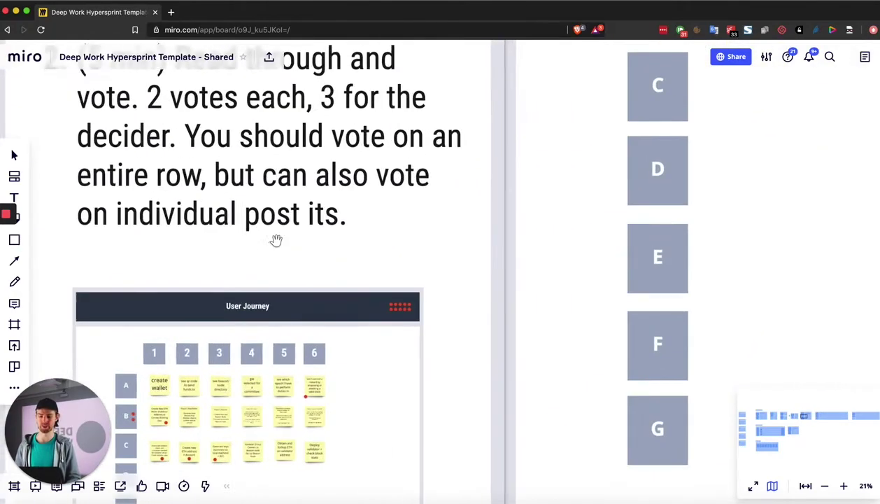
scroll(277, 239, "down", 3)
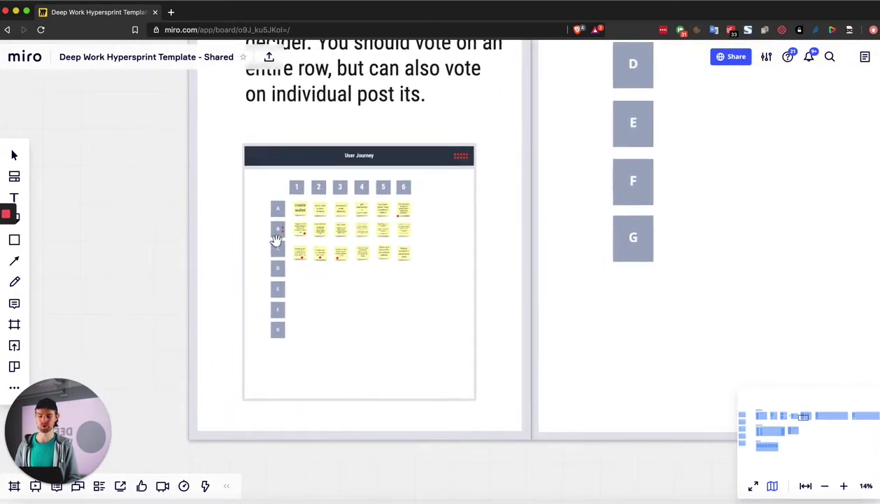
scroll(276, 238, "up", 5)
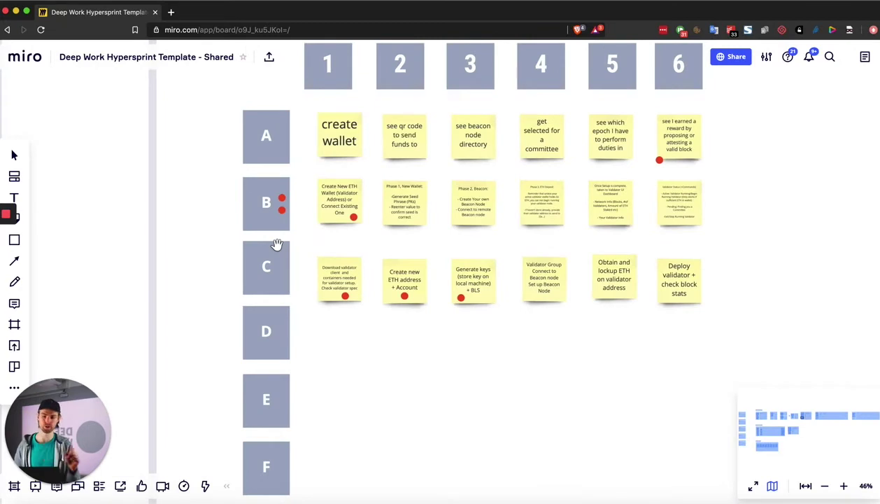
scroll(266, 221, "down", 2)
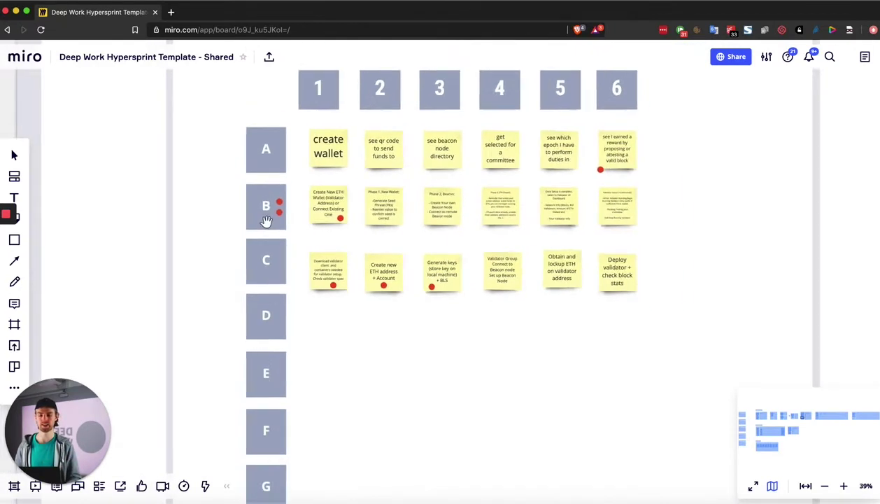
scroll(405, 281, "down", 3)
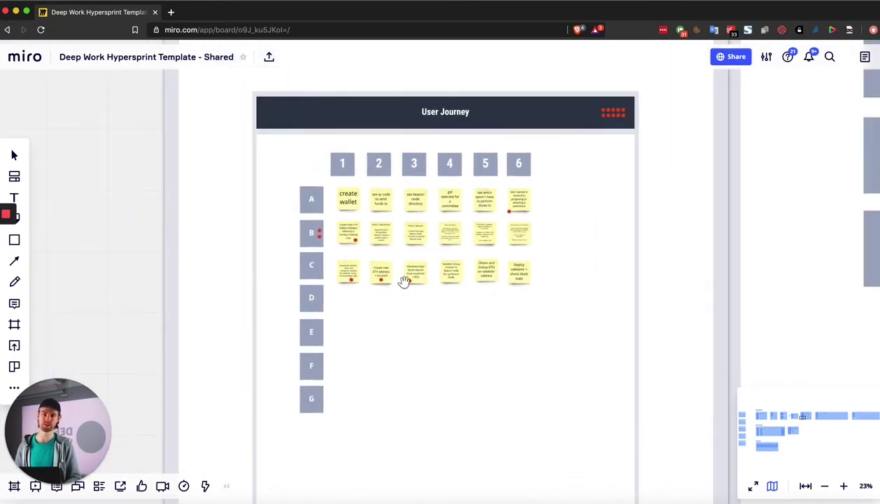
scroll(405, 281, "down", 5)
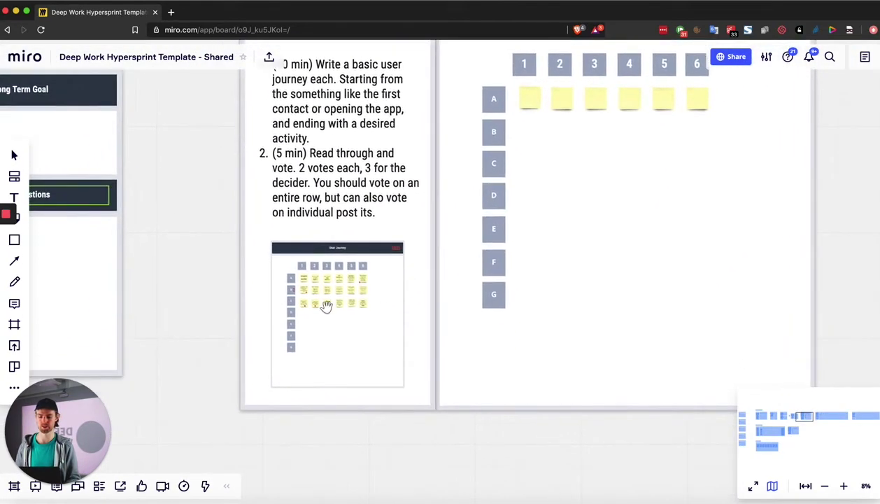
scroll(316, 306, "up", 5)
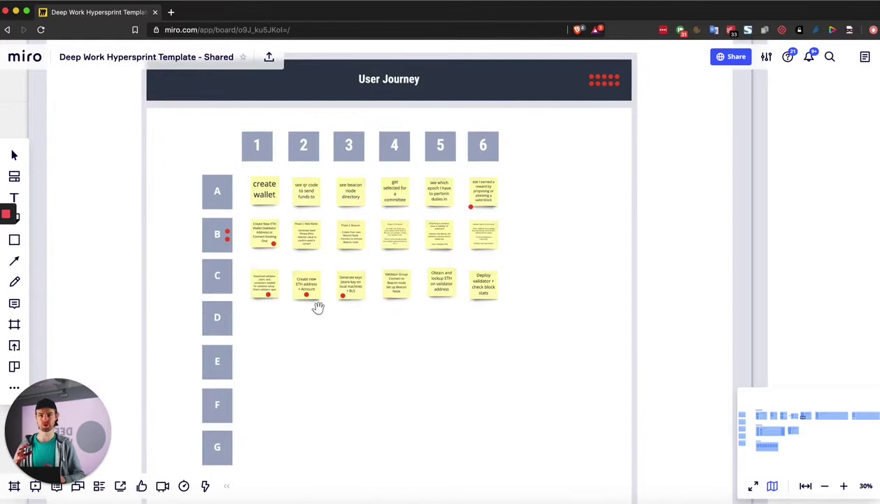
Review the Map frame's instructions on combining upvoted journey steps, moving in upvoted HMWs and circling clustered areas, including the example maps.
scroll(317, 305, "down", 8)
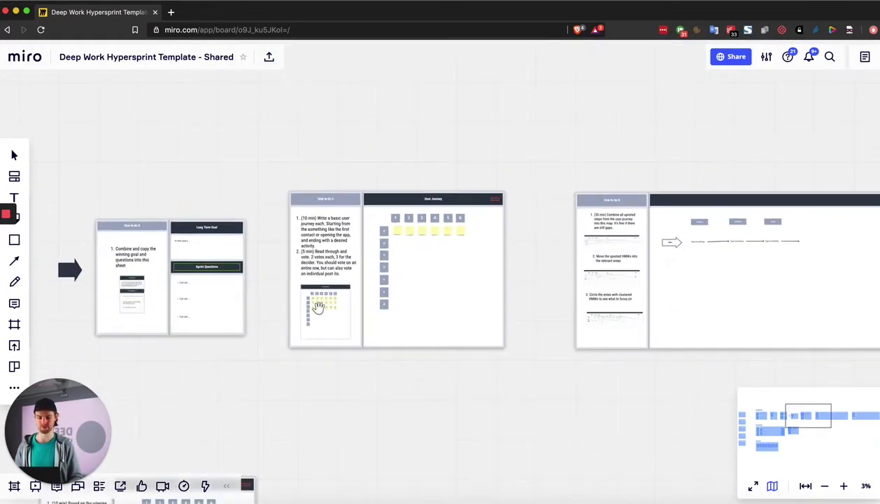
scroll(318, 307, "right", 5)
scroll(297, 243, "up", 3)
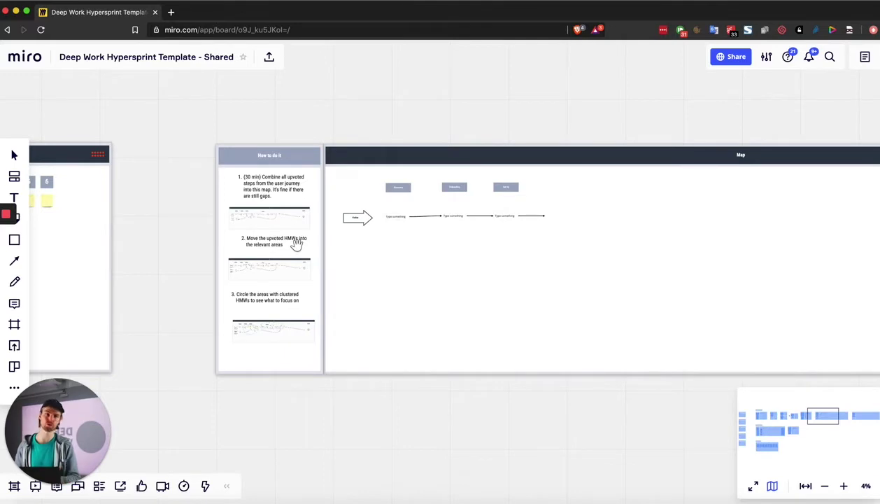
scroll(263, 226, "up", 5)
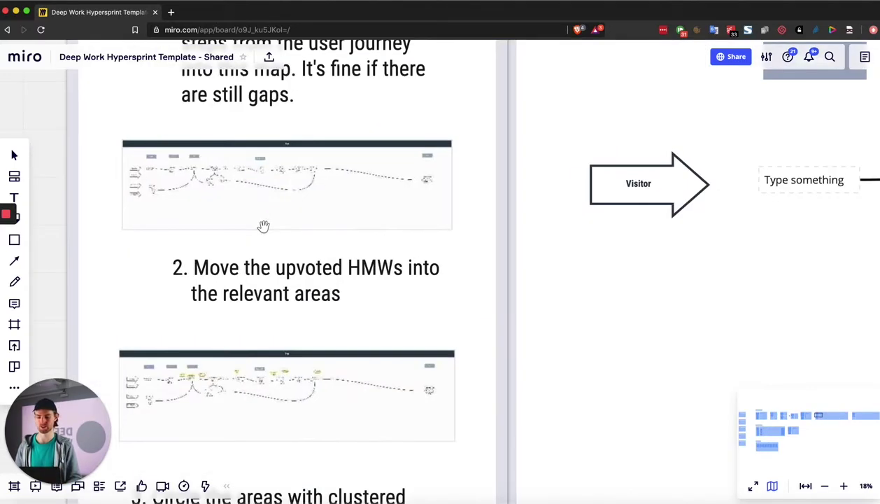
scroll(263, 226, "up", 2)
scroll(263, 226, "down", 6)
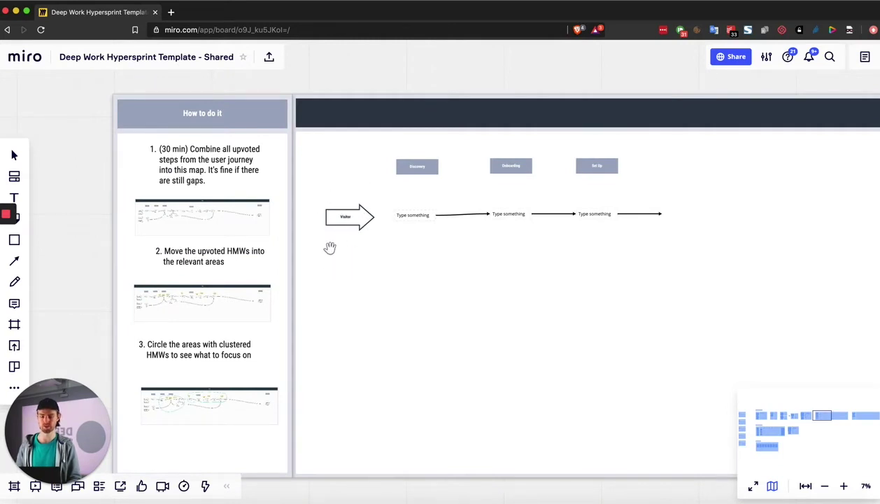
scroll(329, 248, "down", 4)
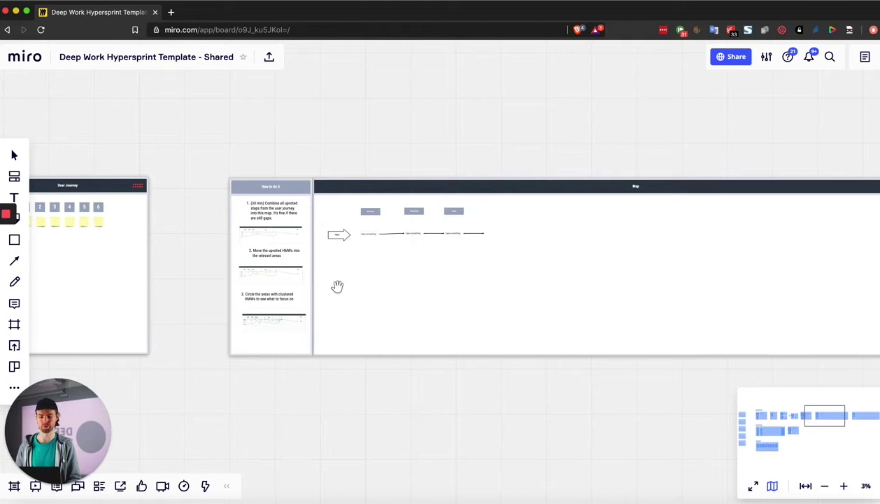
scroll(338, 287, "down", 2)
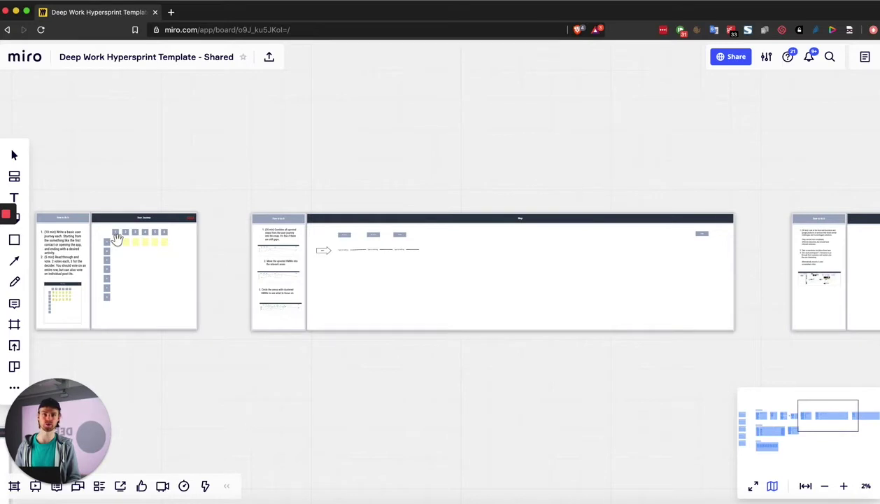
Review the Research / Inspiration frame's instructions on finding relevant products and placing screenshots, along with its example.
scroll(117, 238, "right", 10)
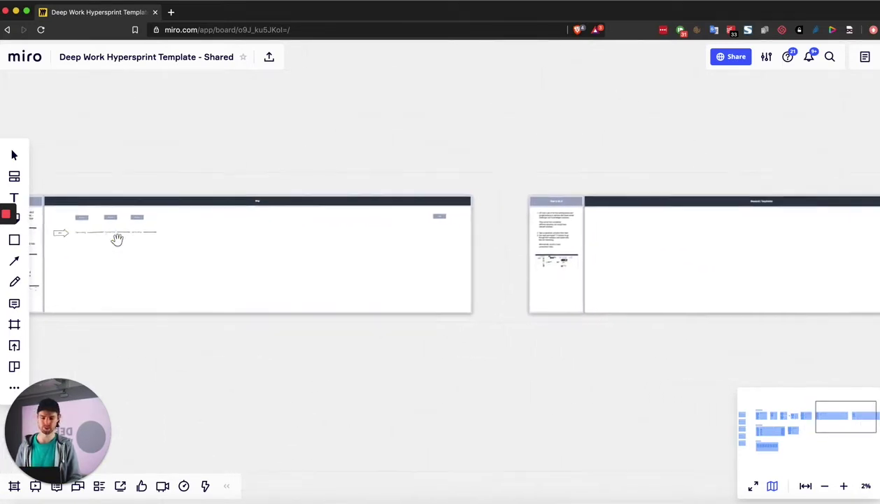
scroll(430, 272, "up", 5)
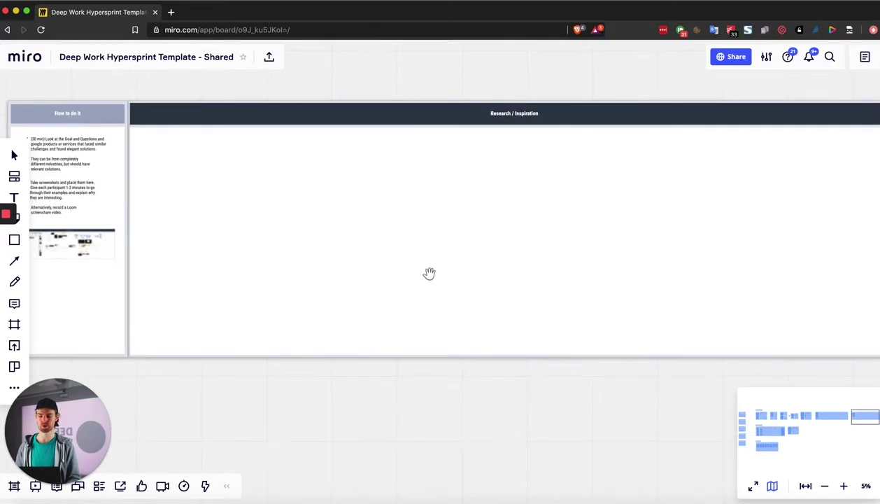
scroll(338, 247, "up", 5)
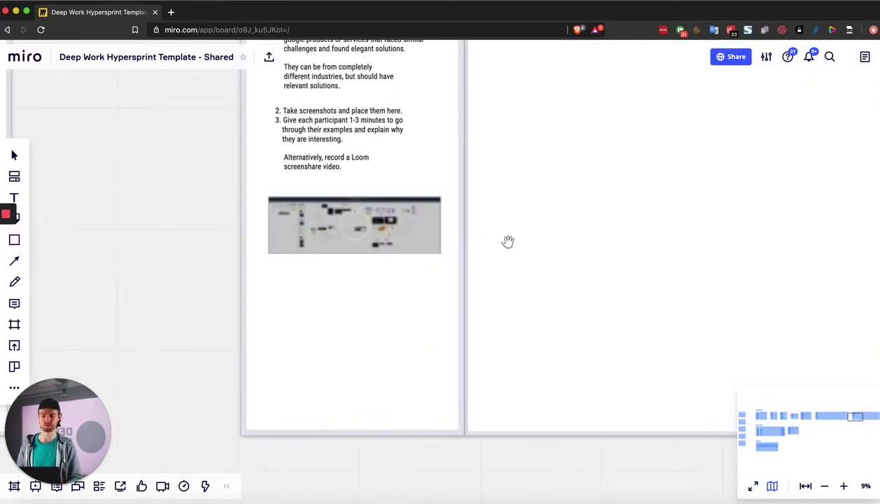
scroll(508, 240, "down", 6)
Revisit the Long Term Goal and Sprint Questions frames, and relate them to the Research / Inspiration frame.
scroll(509, 240, "left", 10)
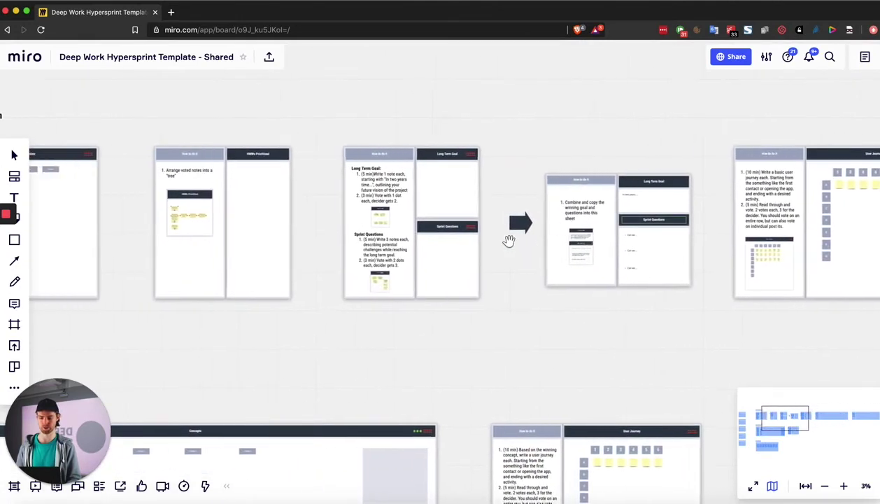
scroll(649, 220, "right", 15)
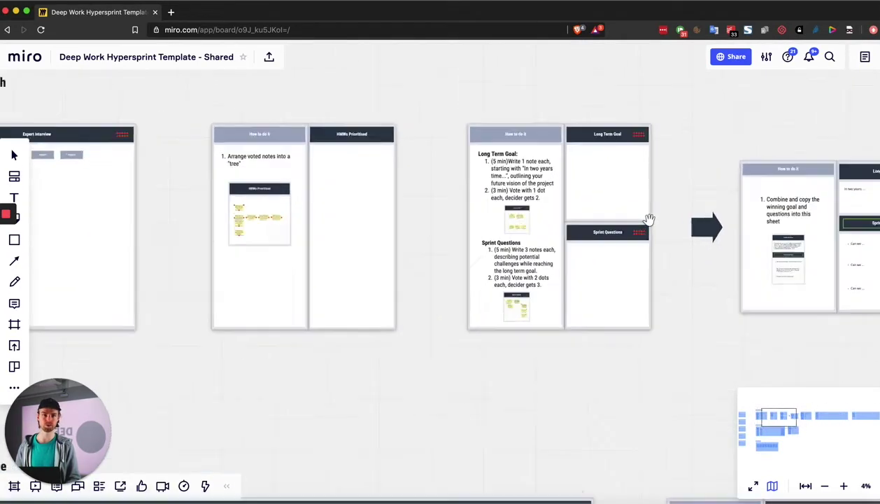
scroll(578, 233, "right", 10)
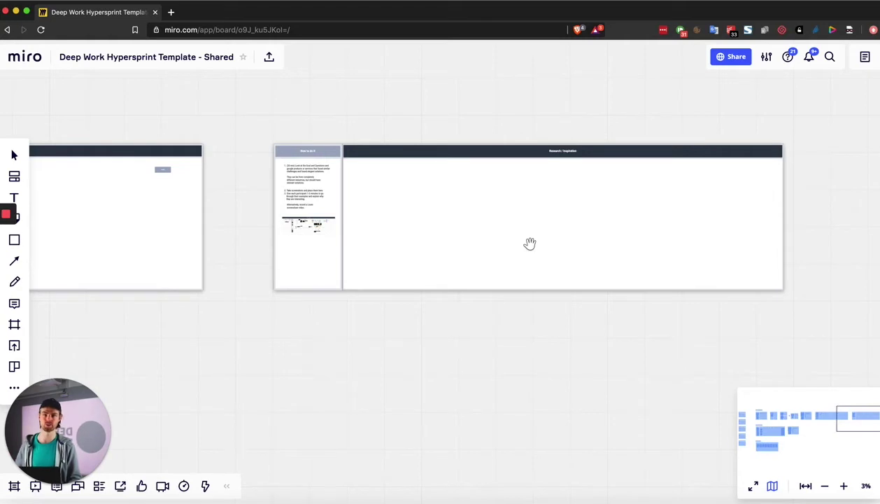
scroll(451, 218, "up", 3)
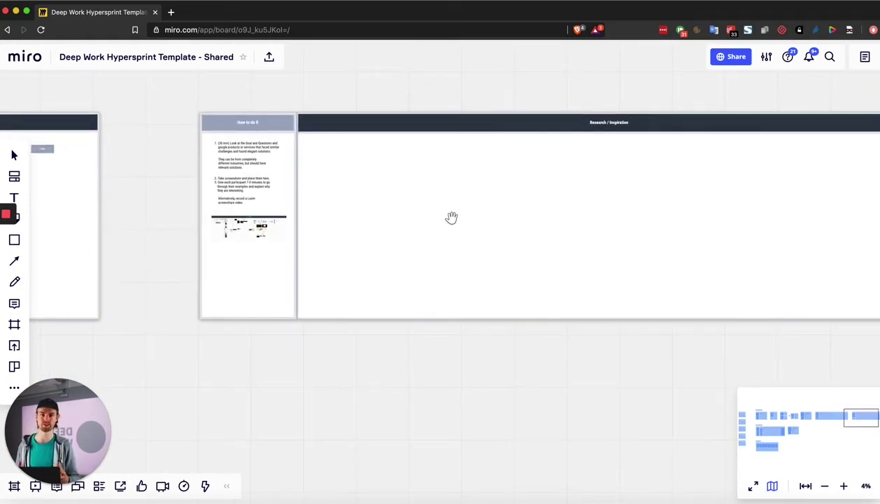
scroll(404, 222, "down", 6)
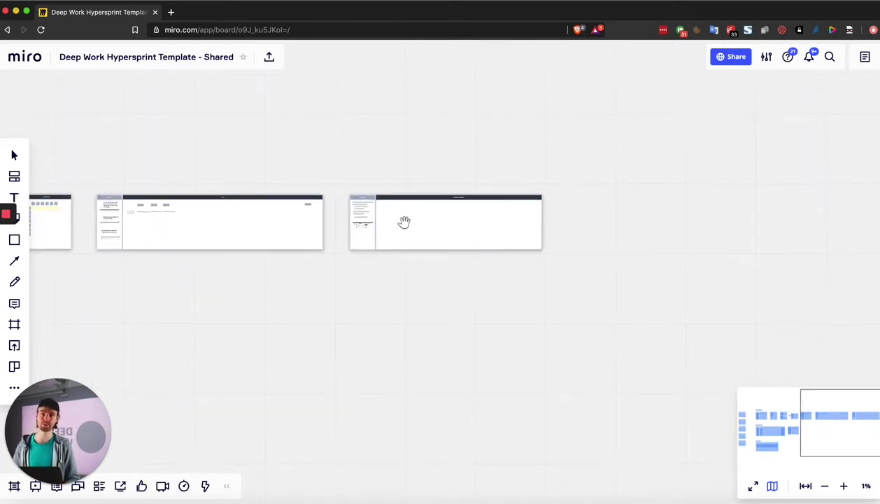
scroll(373, 181, "up", 2)
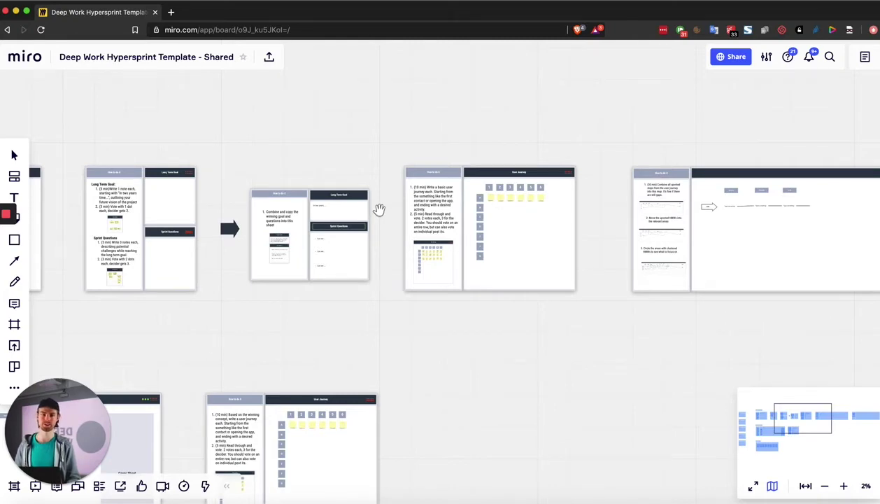
Review the Session 2 Concepts frame and its Note Taking, Crazy 8's and Main concept instructions.
scroll(275, 291, "left", 10)
scroll(275, 291, "down", 5)
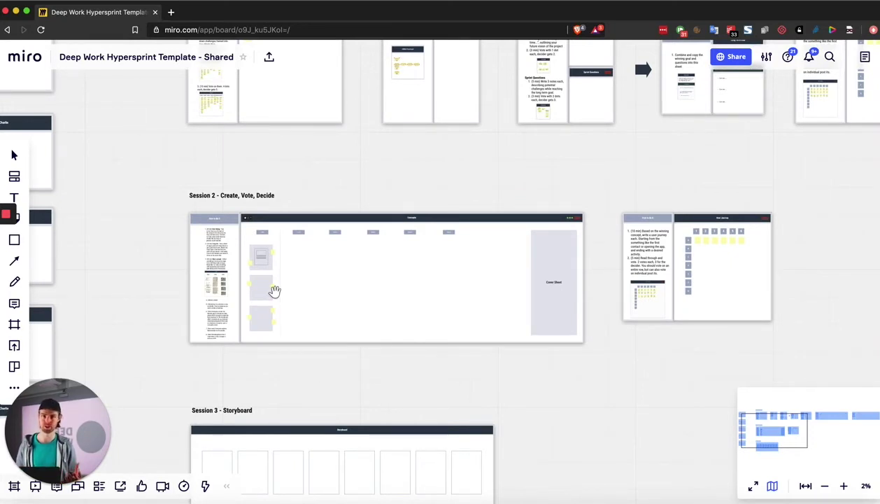
scroll(226, 285, "up", 5)
scroll(231, 285, "left", 3)
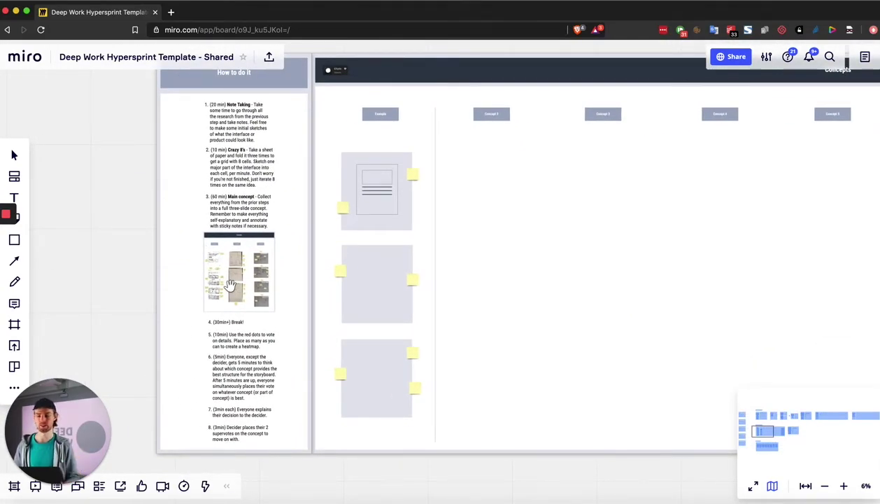
scroll(184, 154, "up", 3)
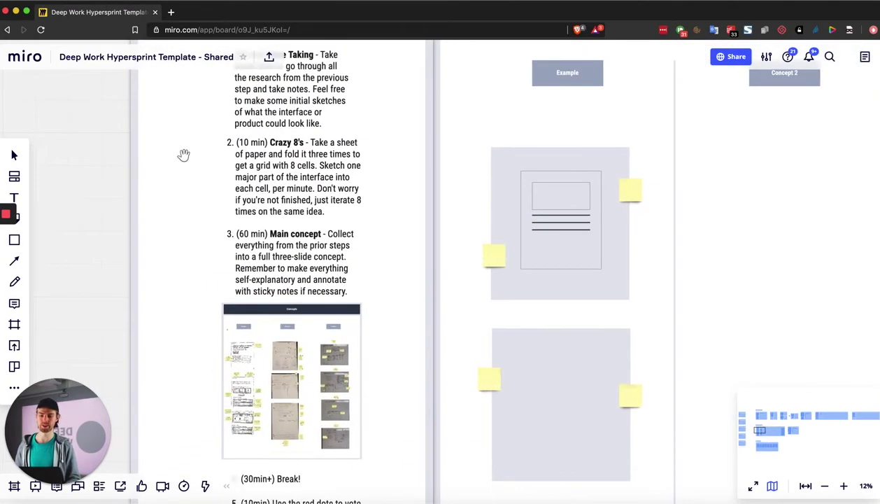
scroll(184, 153, "up", 2)
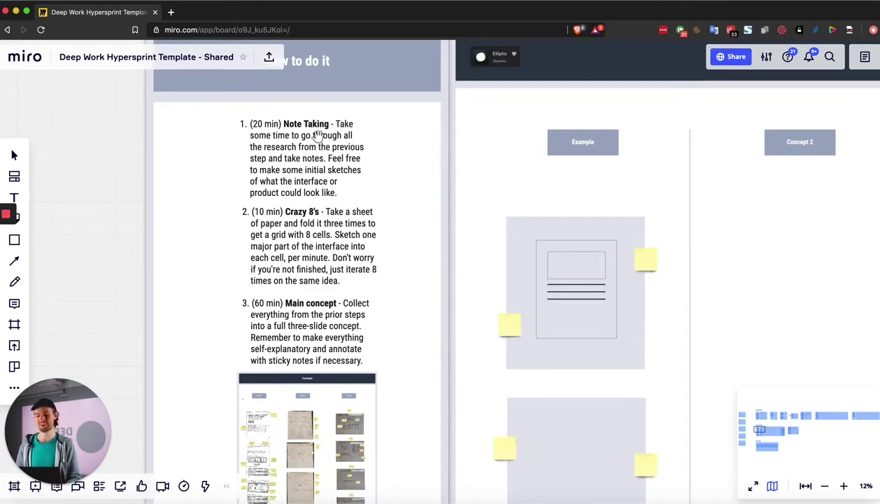
scroll(318, 135, "down", 5)
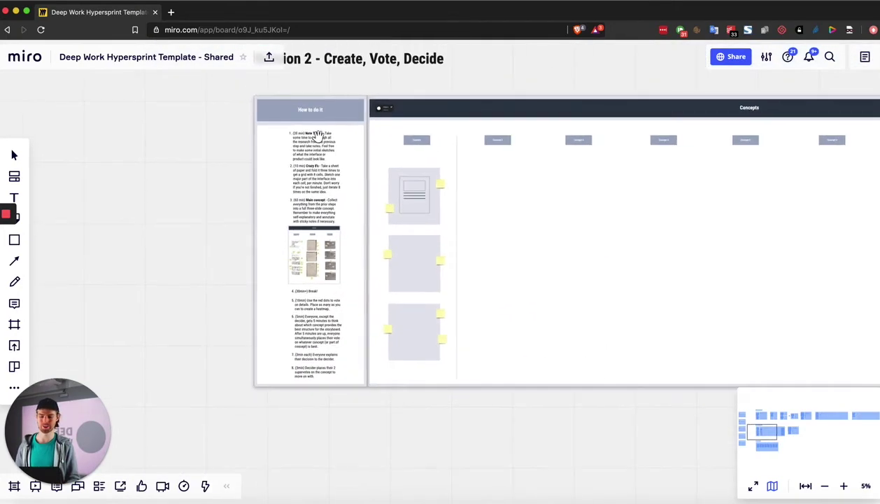
scroll(318, 135, "right", 2)
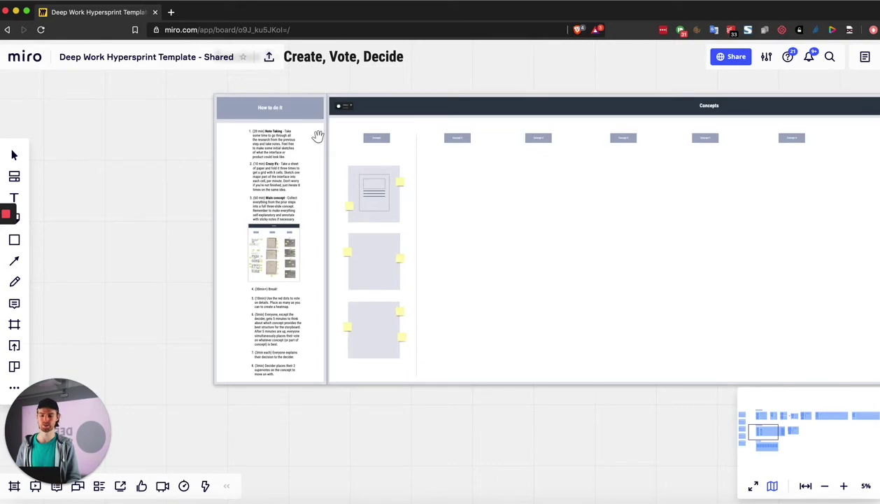
Examine the sketched concepts and their sticky-note annotations in the Main concept example.
scroll(263, 229, "up", 5)
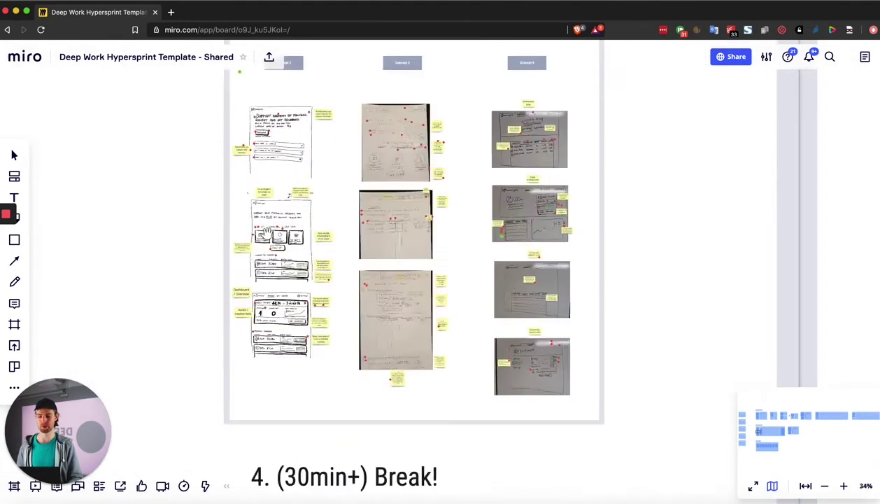
scroll(266, 231, "up", 4)
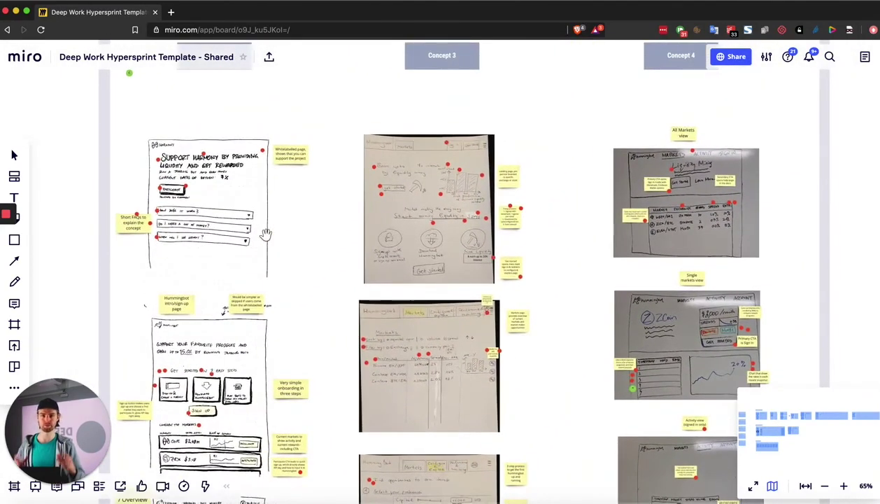
scroll(266, 233, "down", 5)
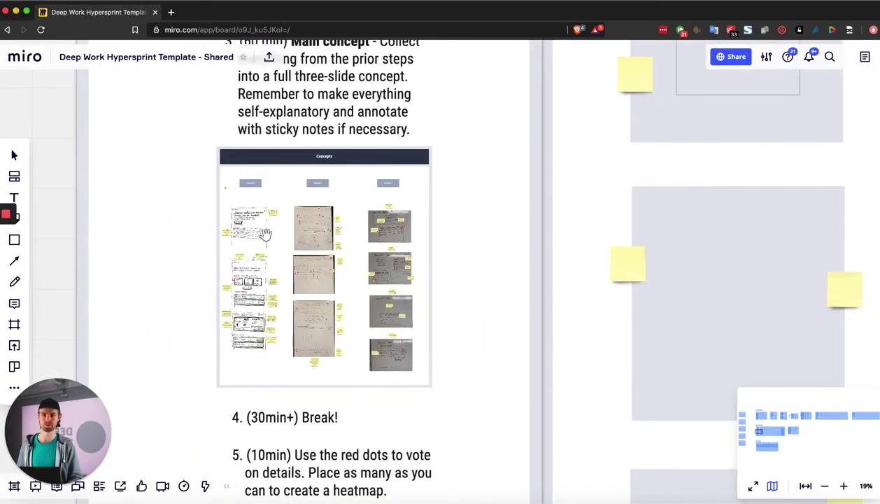
scroll(266, 233, "down", 2)
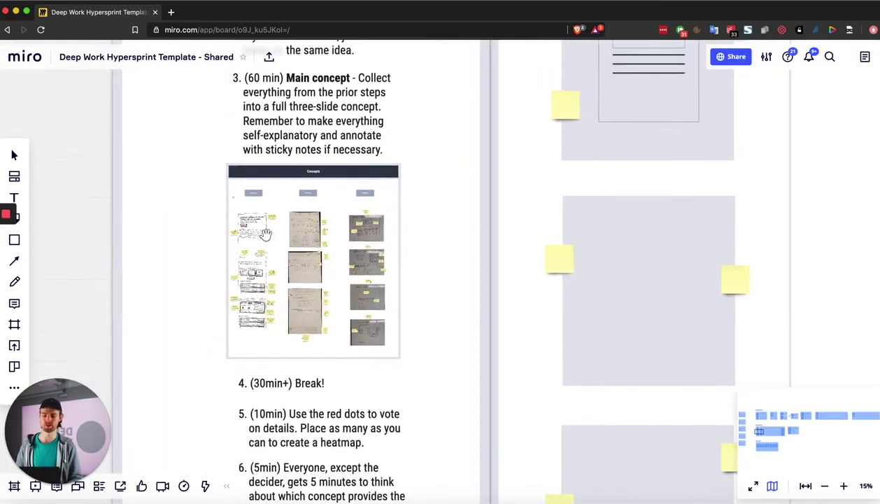
Inspect the red-dot heatmap voting on the Concept 3 sketch up close, and check the voting instructions below the example.
scroll(266, 233, "up", 8)
scroll(511, 182, "up", 3)
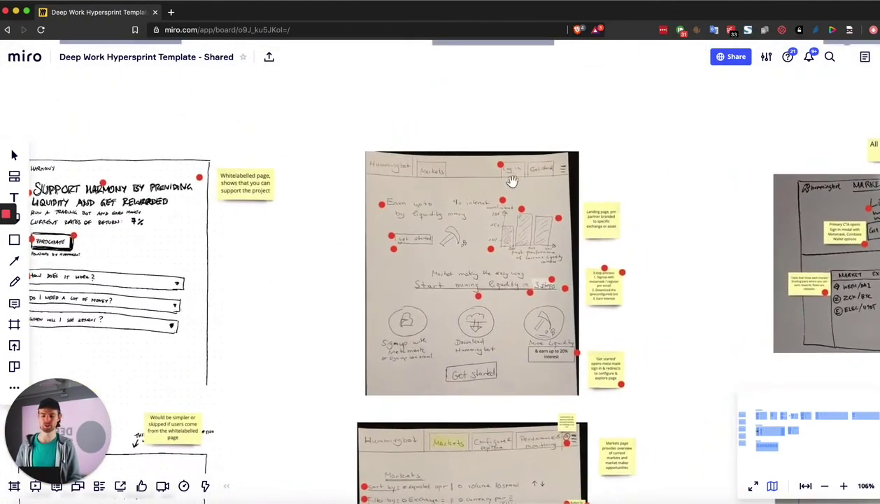
scroll(531, 177, "up", 4)
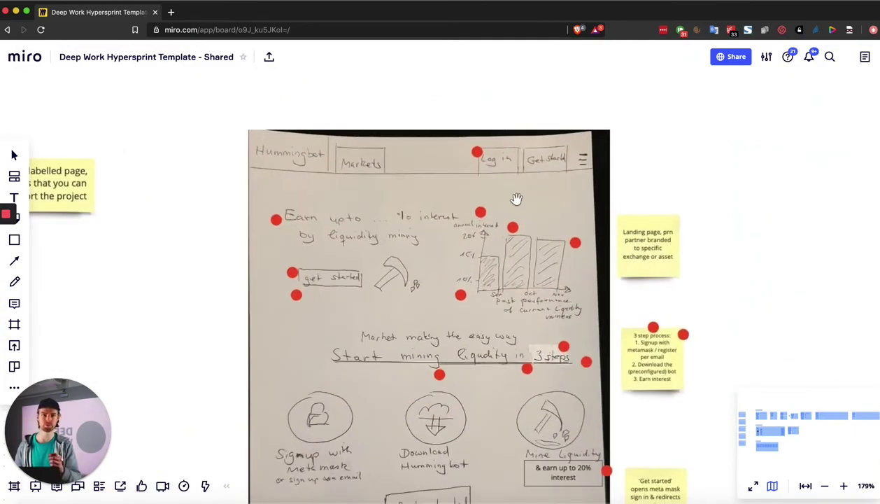
scroll(516, 199, "down", 4)
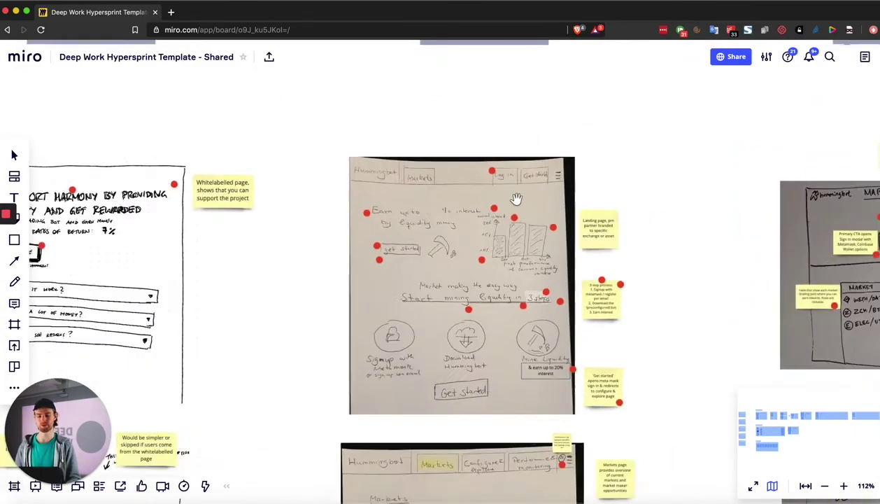
scroll(513, 321, "down", 3)
scroll(521, 271, "down", 8)
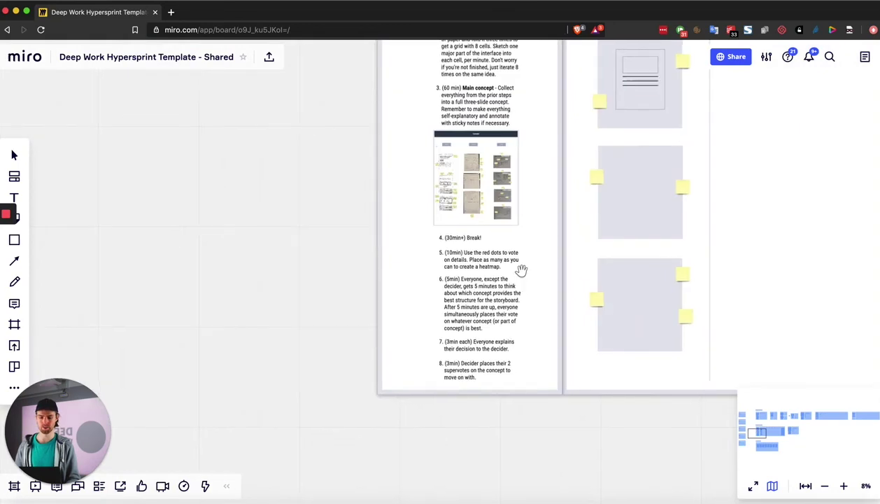
Review the Session 2 User Journey frame and its instructions for writing and voting on journeys based on the winning concept.
scroll(521, 271, "down", 2)
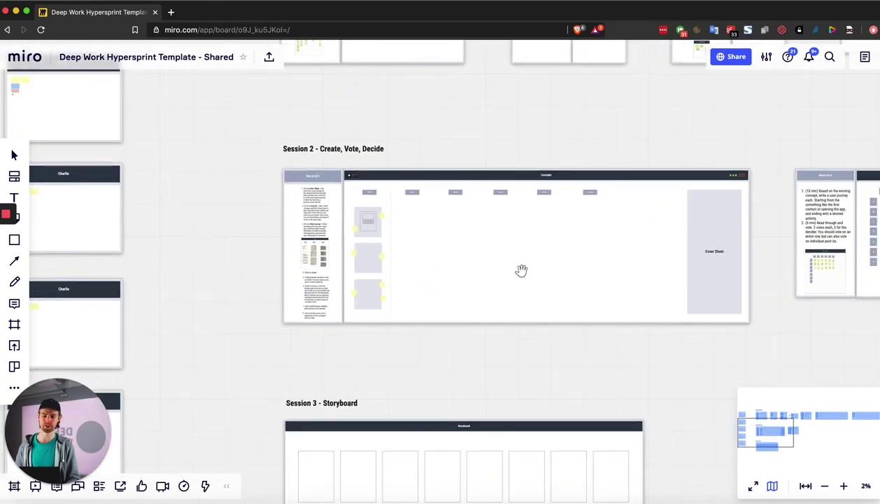
scroll(521, 271, "right", 5)
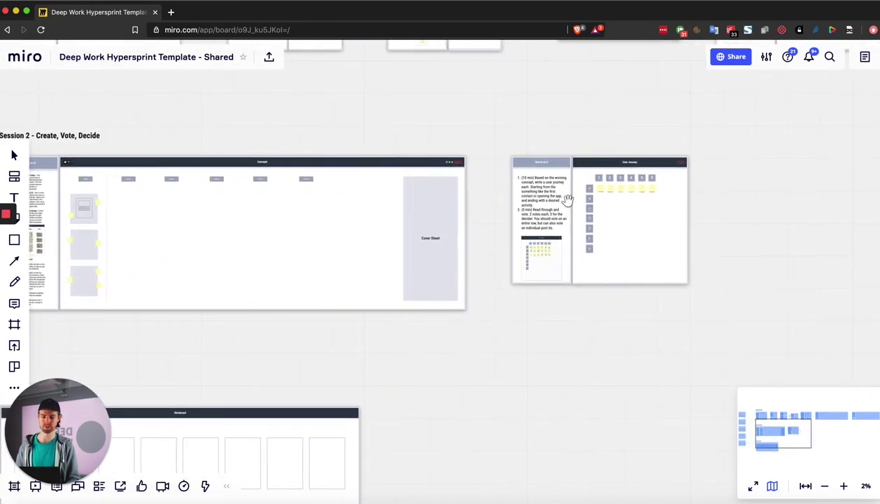
scroll(552, 212, "up", 4)
scroll(553, 214, "up", 2)
scroll(552, 214, "down", 4)
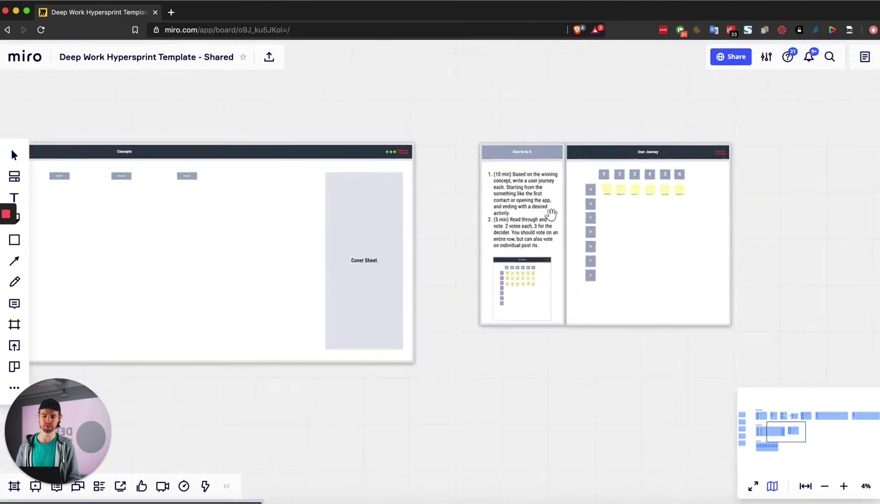
scroll(551, 214, "right", 2)
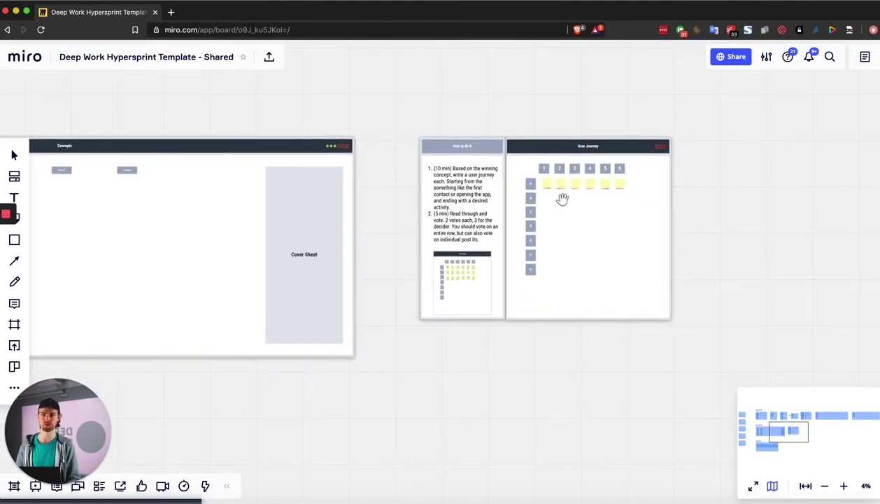
scroll(551, 197, "down", 2)
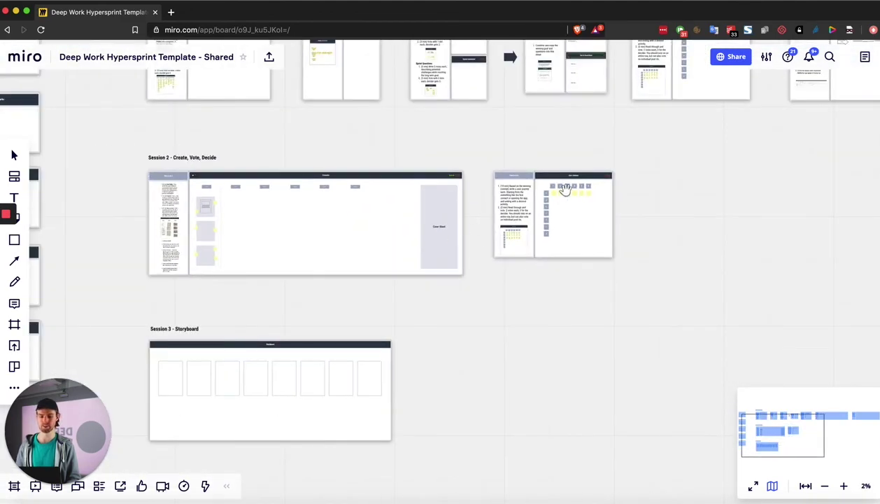
scroll(565, 190, "up", 3)
scroll(565, 190, "right", 2)
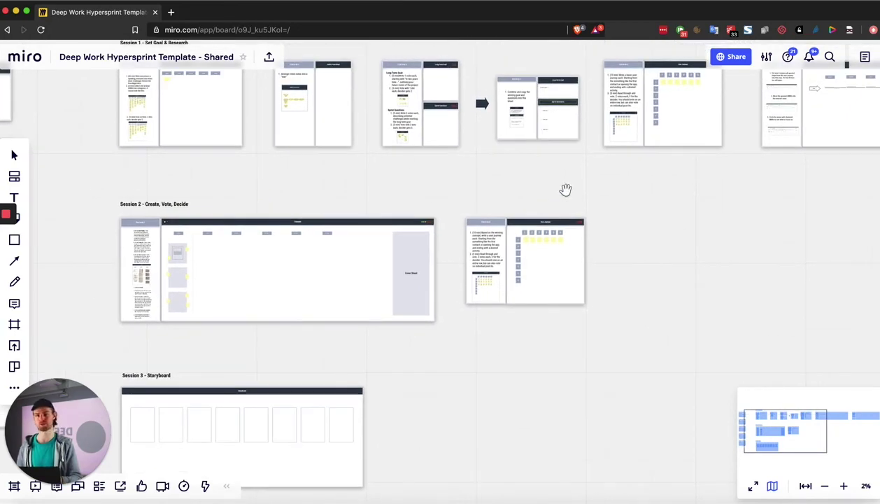
scroll(526, 250, "up", 4)
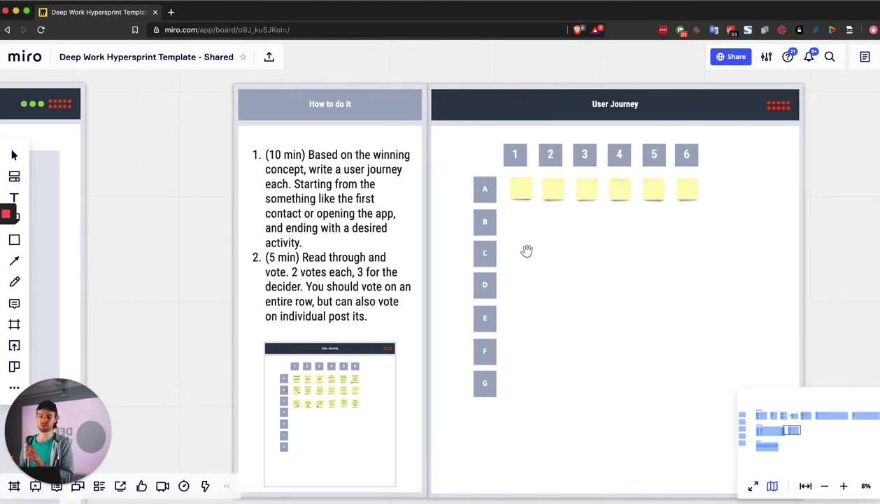
Review the Session 3 Storyboard frame and bring the whole board into view.
scroll(526, 250, "left", 10)
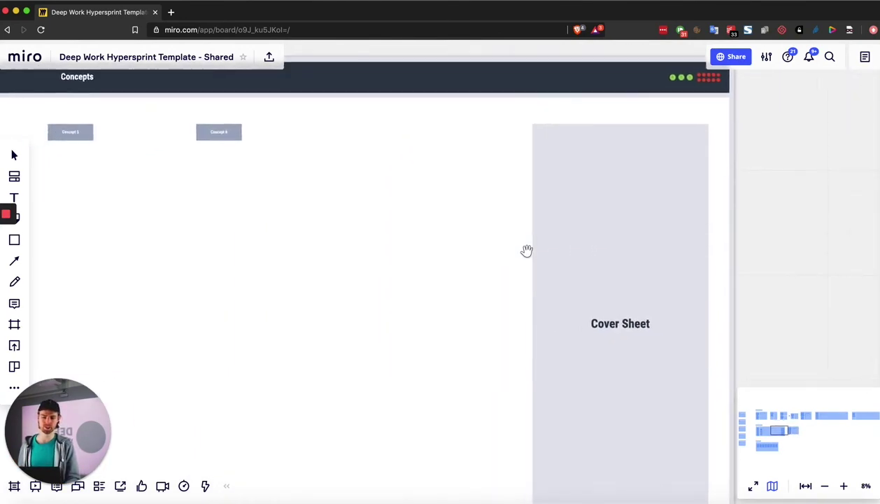
scroll(527, 250, "down", 3)
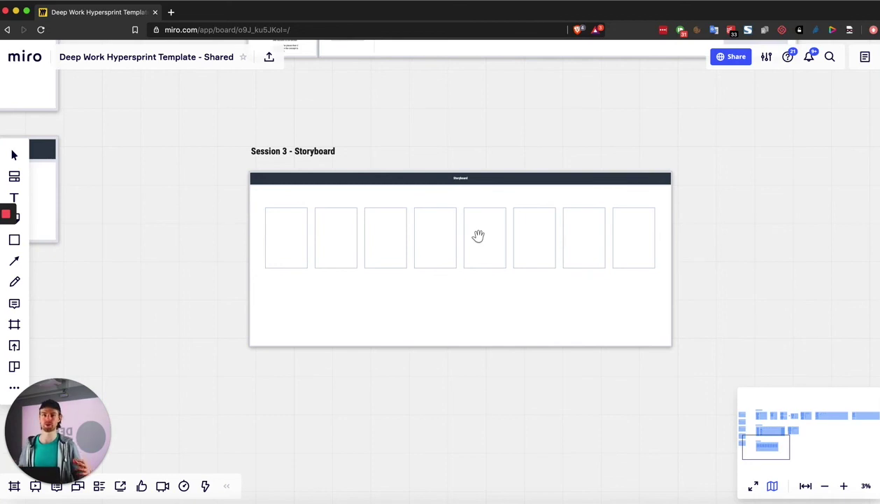
key("shift+1")
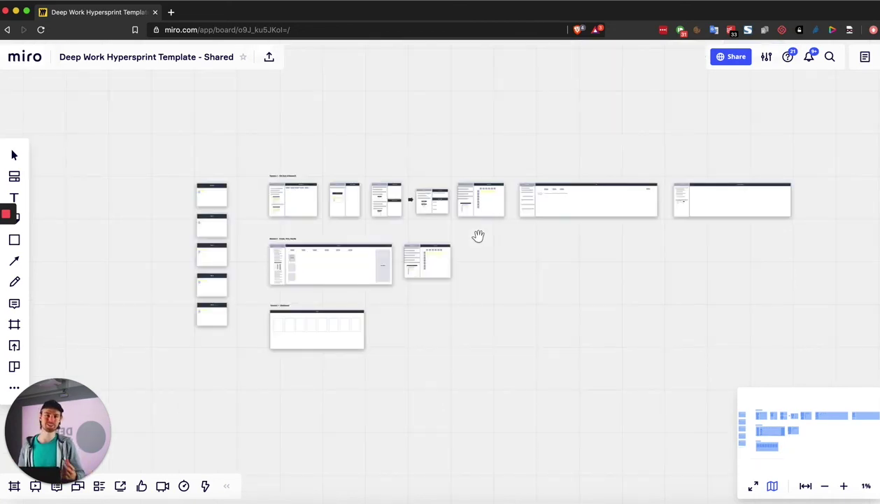